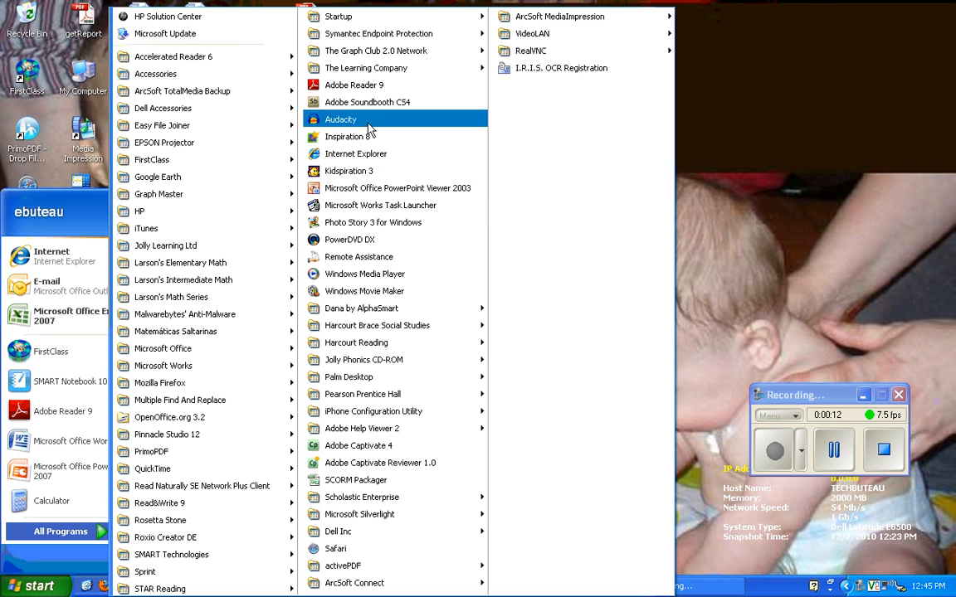
Open Audacity and import the audio file "ue" from the Desktop.
{"action": "left_click", "coordinate": [369, 121]}
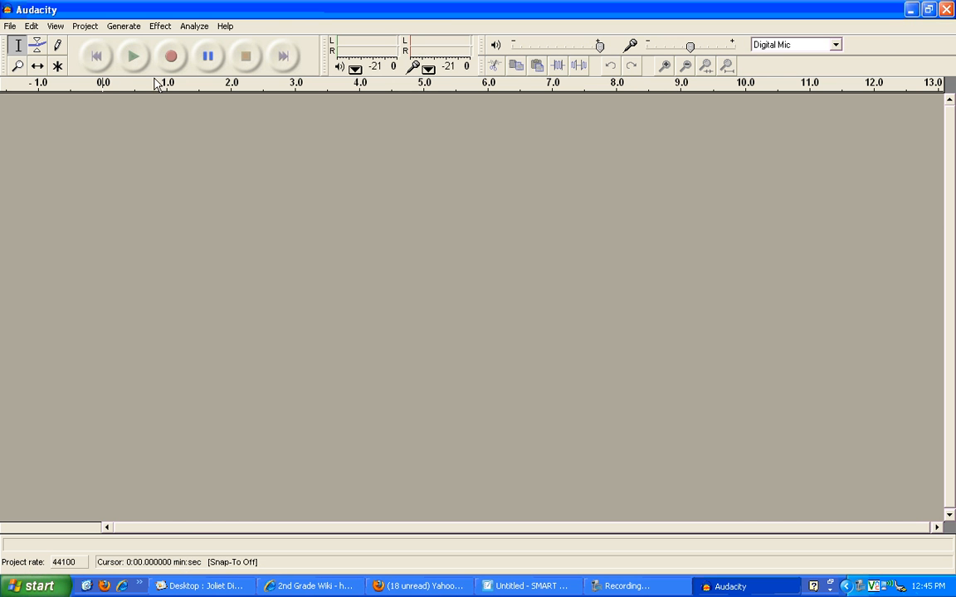
{"action": "left_click", "coordinate": [60, 30]}
{"action": "mouse_move", "coordinate": [72, 30]}
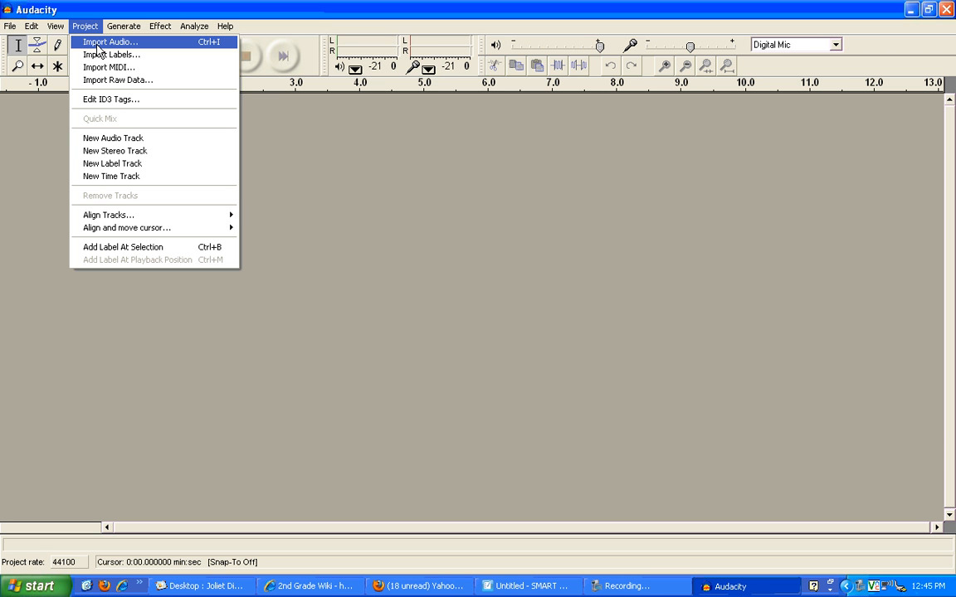
{"action": "left_click", "coordinate": [97, 44]}
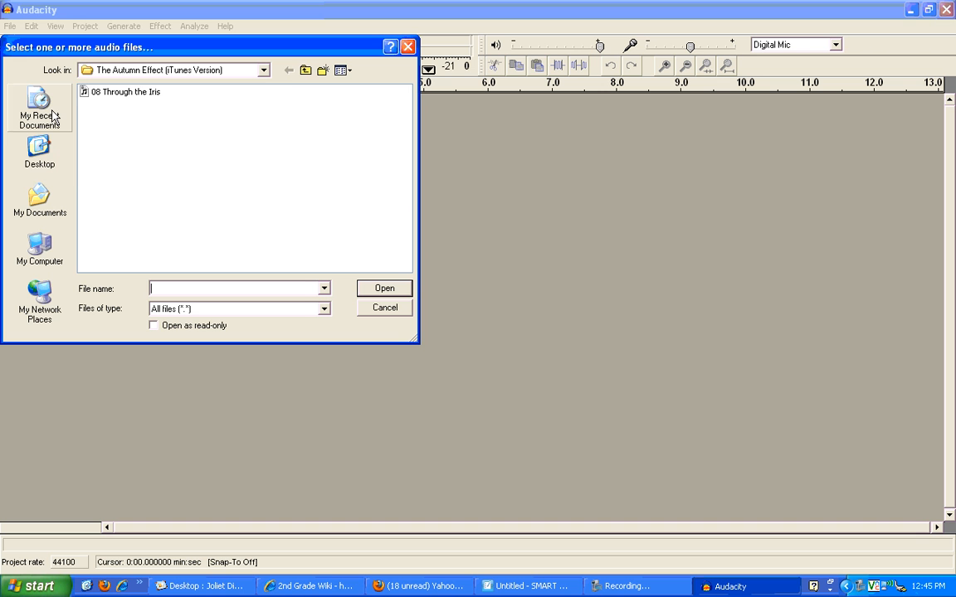
{"action": "left_click", "coordinate": [38, 160]}
{"action": "left_click", "coordinate": [371, 266]}
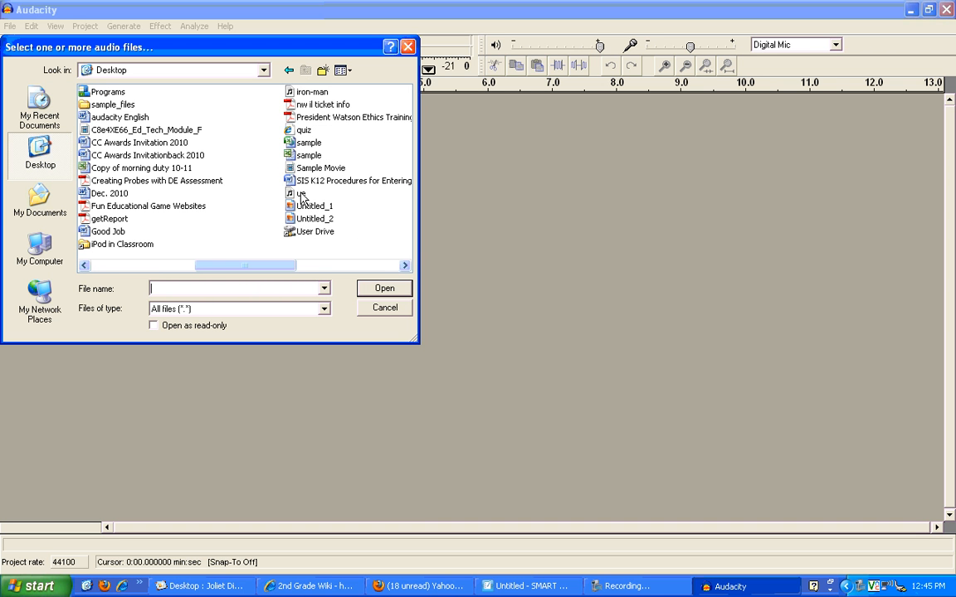
{"action": "left_click", "coordinate": [301, 194]}
{"action": "double_click", "coordinate": [301, 194]}
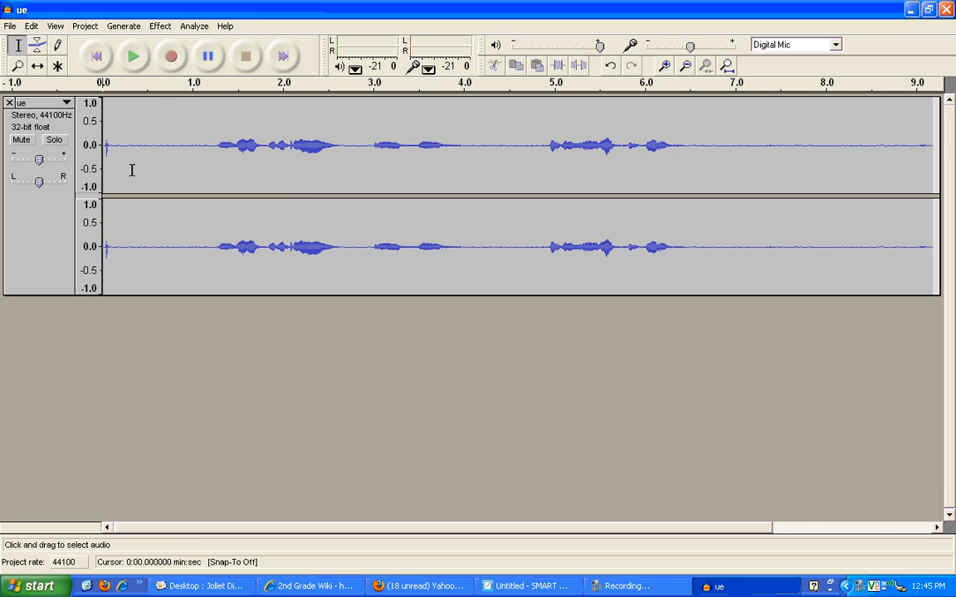
Play the ue recording and cut its quiet tail from about 6.5 seconds to the end.
{"action": "left_click", "coordinate": [135, 58]}
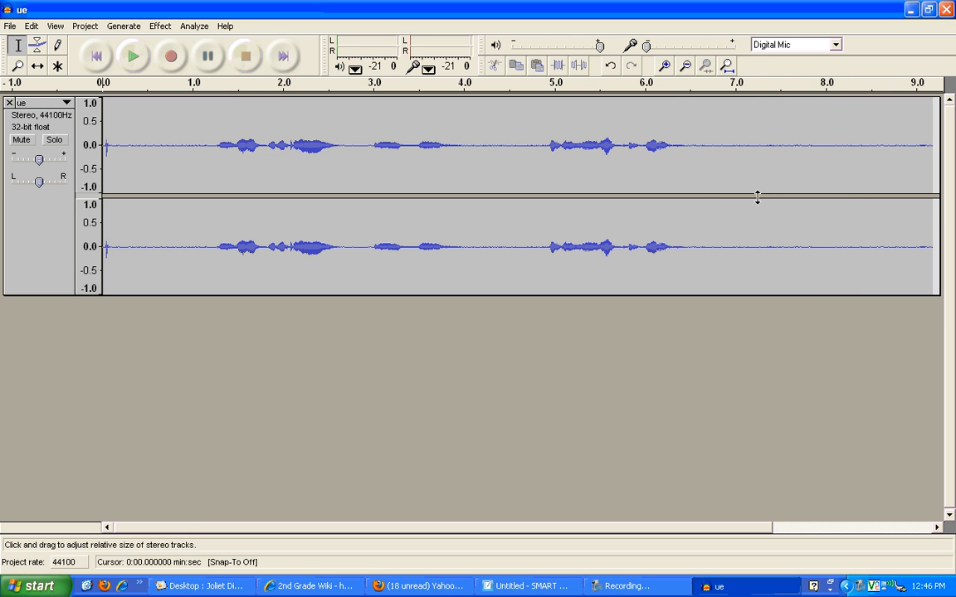
{"action": "left_click_drag", "start_coordinate": [693, 152], "coordinate": [938, 172]}
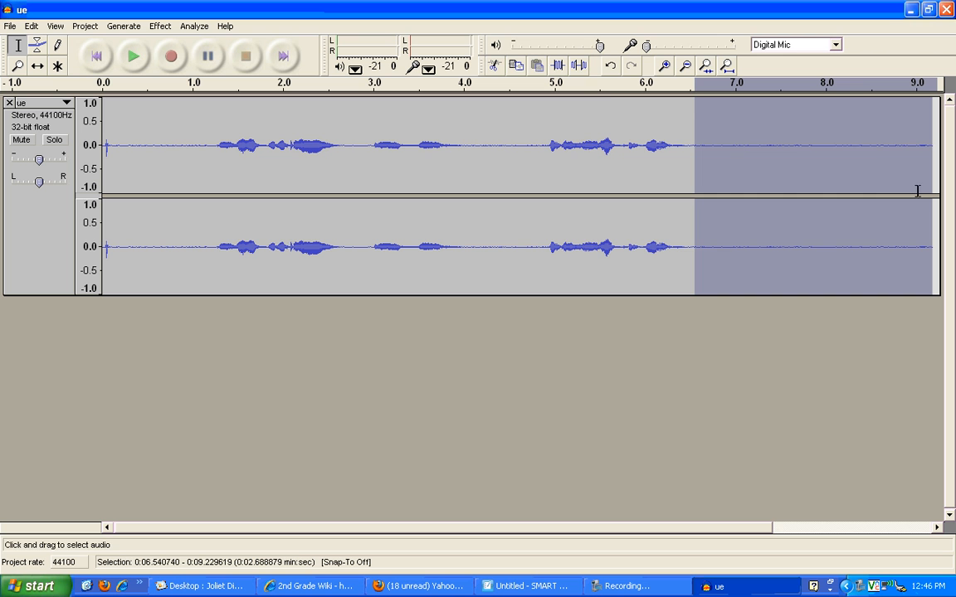
{"action": "left_click", "coordinate": [494, 70]}
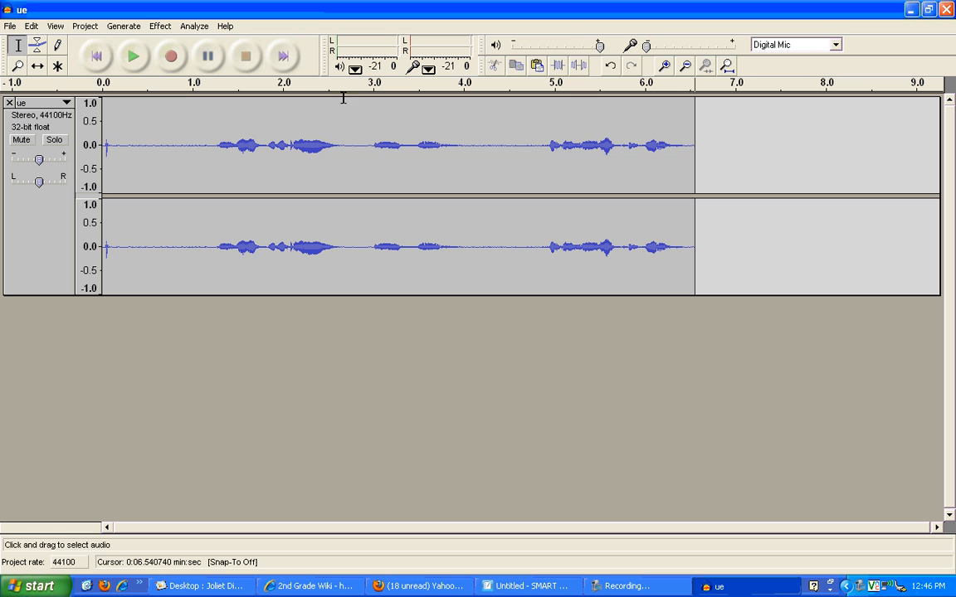
Import the "iron-man" audio file from the Desktop as a second track.
{"action": "left_click", "coordinate": [106, 28]}
{"action": "mouse_move", "coordinate": [67, 28]}
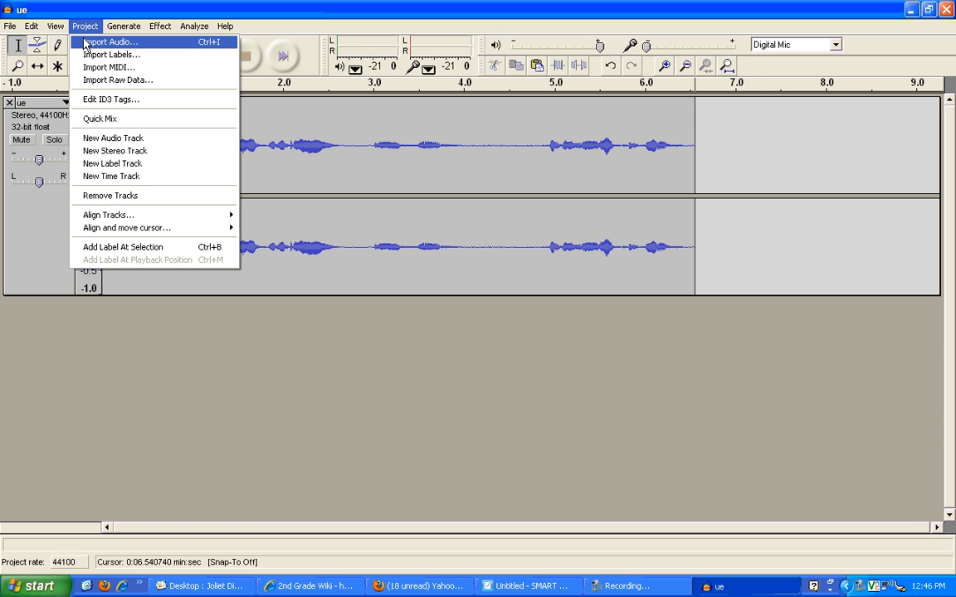
{"action": "left_click", "coordinate": [86, 43]}
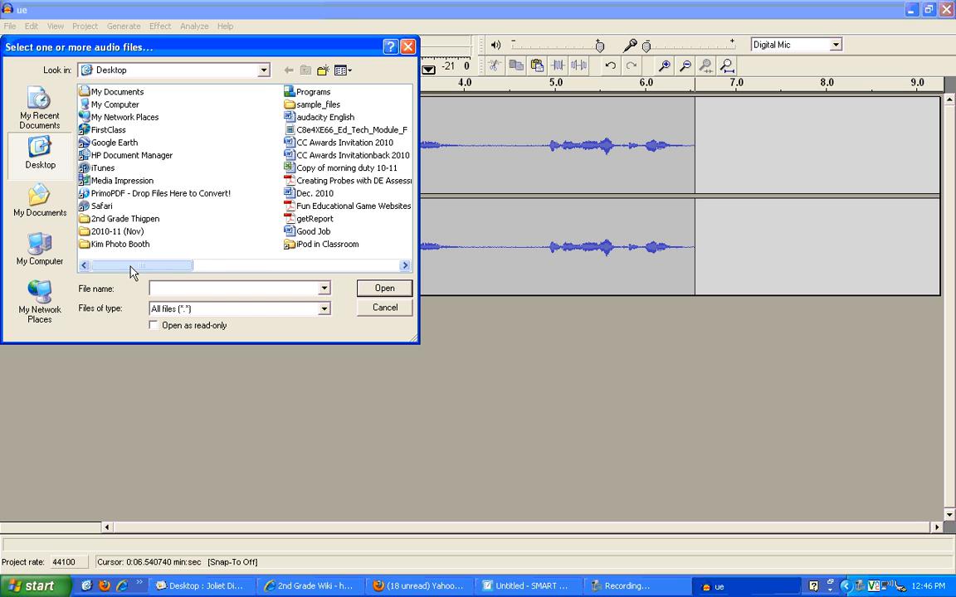
{"action": "left_click_drag", "start_coordinate": [130, 272], "coordinate": [235, 270]}
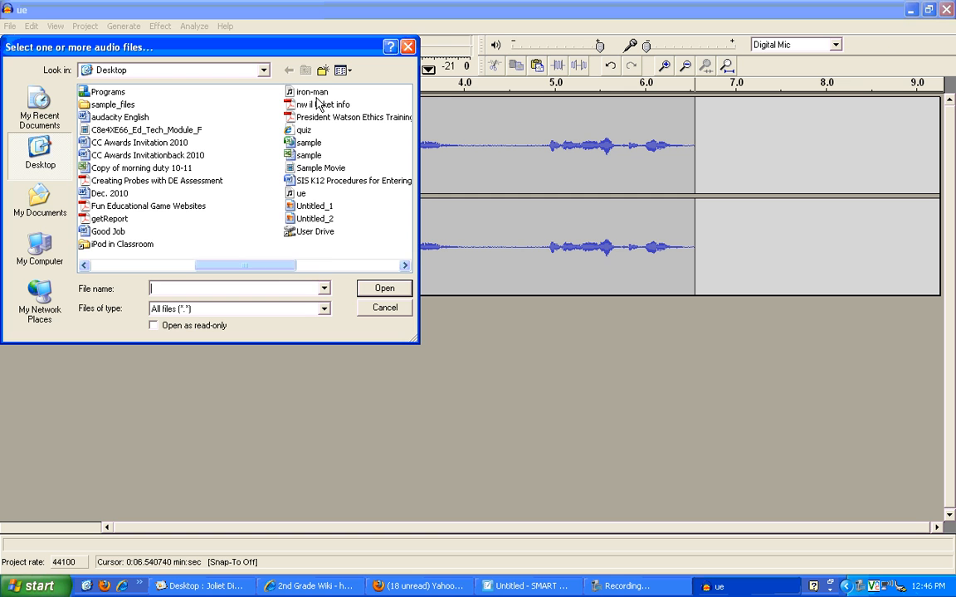
{"action": "left_click", "coordinate": [313, 92]}
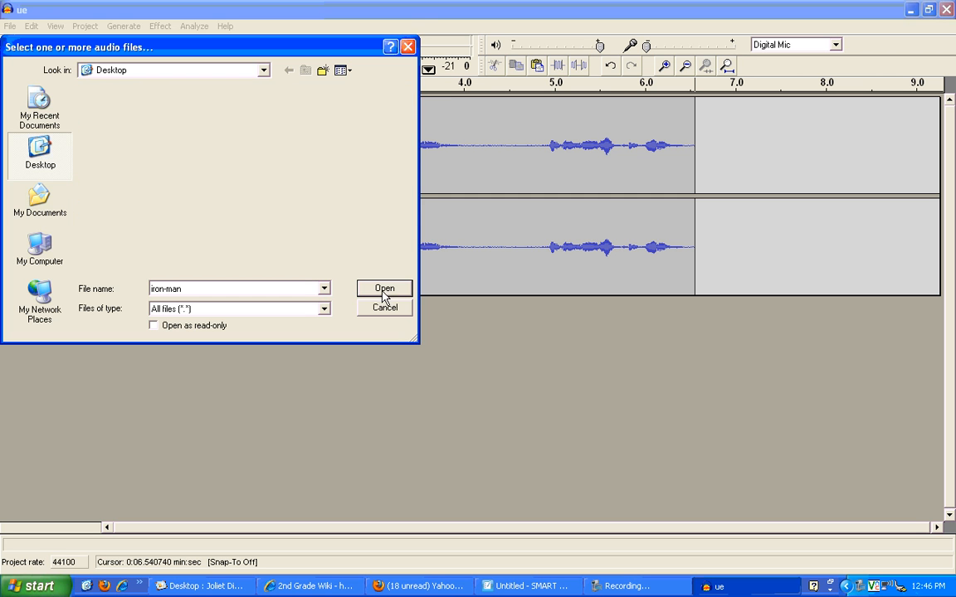
{"action": "left_click", "coordinate": [385, 290]}
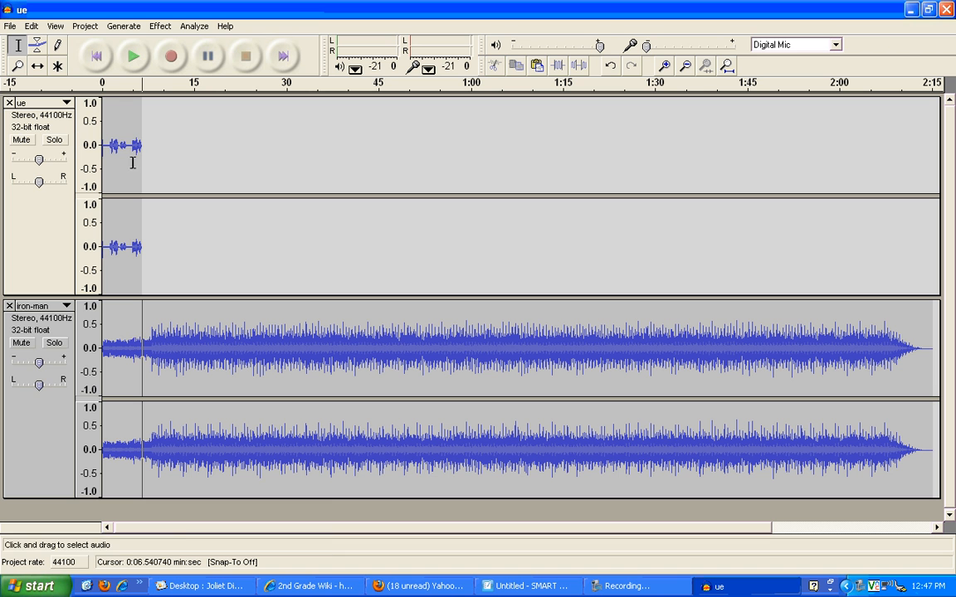
Place the cursor at 0 seconds and play both tracks together from the beginning.
{"action": "left_click", "coordinate": [98, 225]}
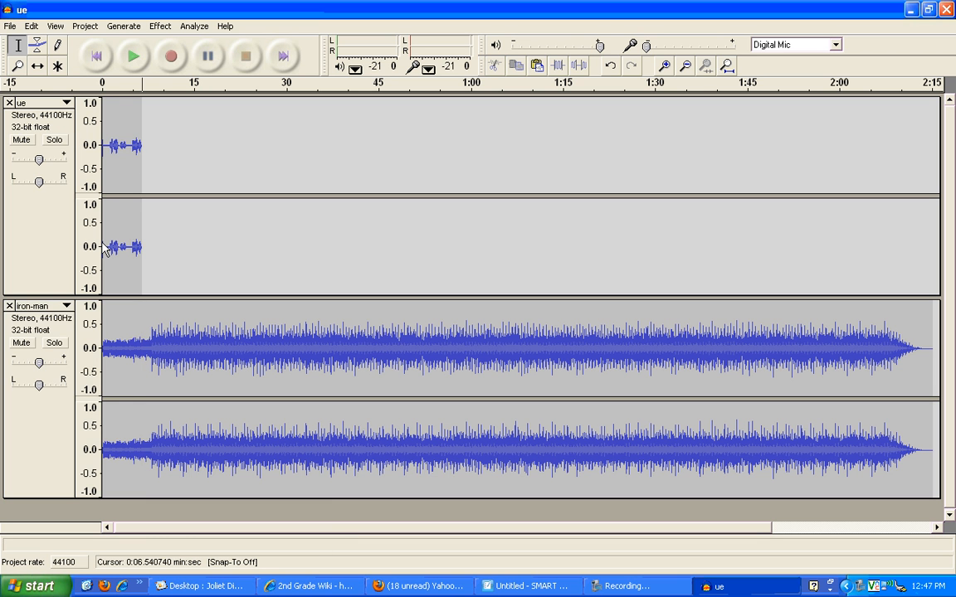
{"action": "left_click", "coordinate": [102, 169]}
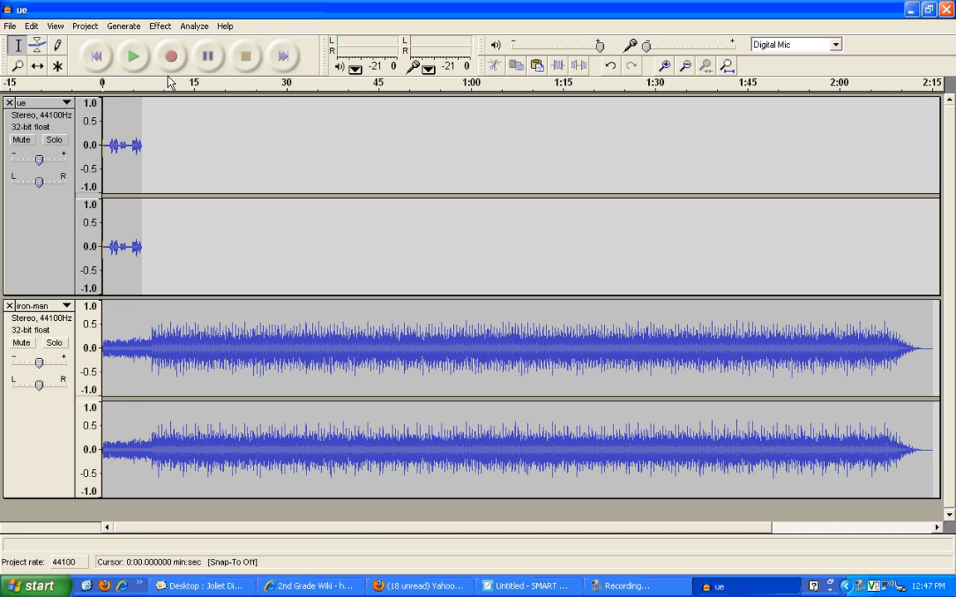
{"action": "left_click", "coordinate": [143, 66]}
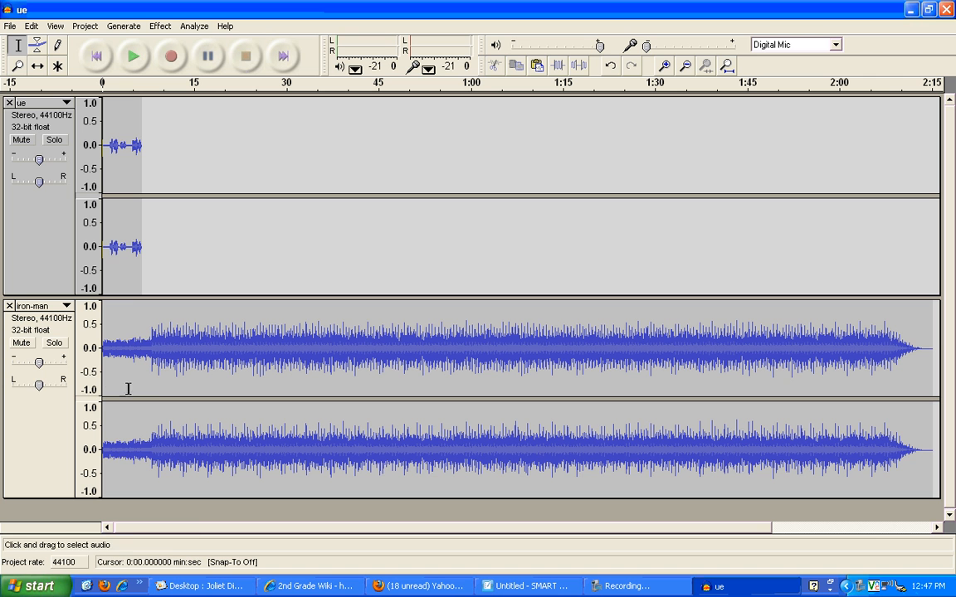
Lower the iron-man track's gain, raise the ue track's gain slightly, and play the mix.
{"action": "left_click_drag", "start_coordinate": [41, 367], "coordinate": [22, 374]}
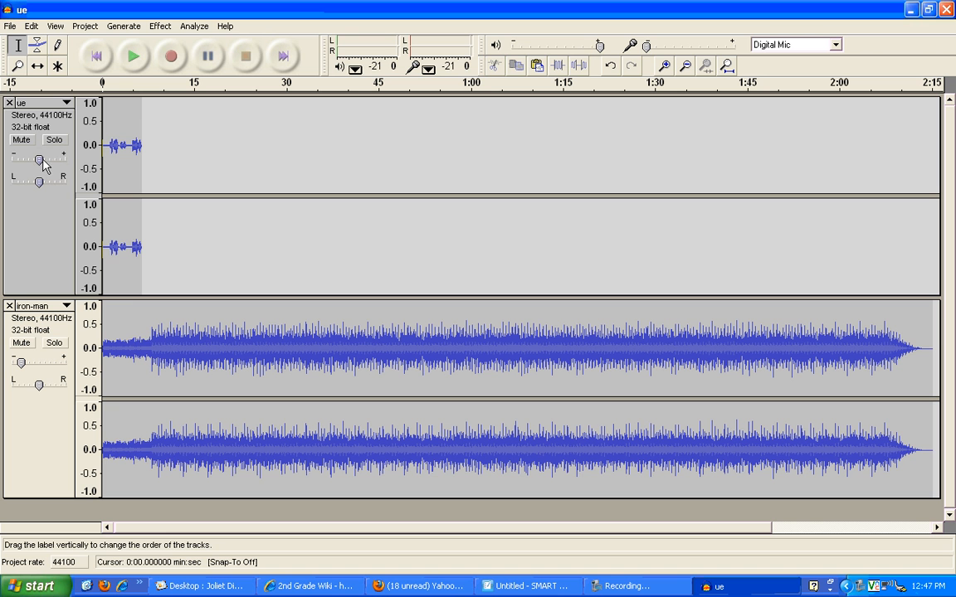
{"action": "left_click_drag", "start_coordinate": [42, 158], "coordinate": [51, 161]}
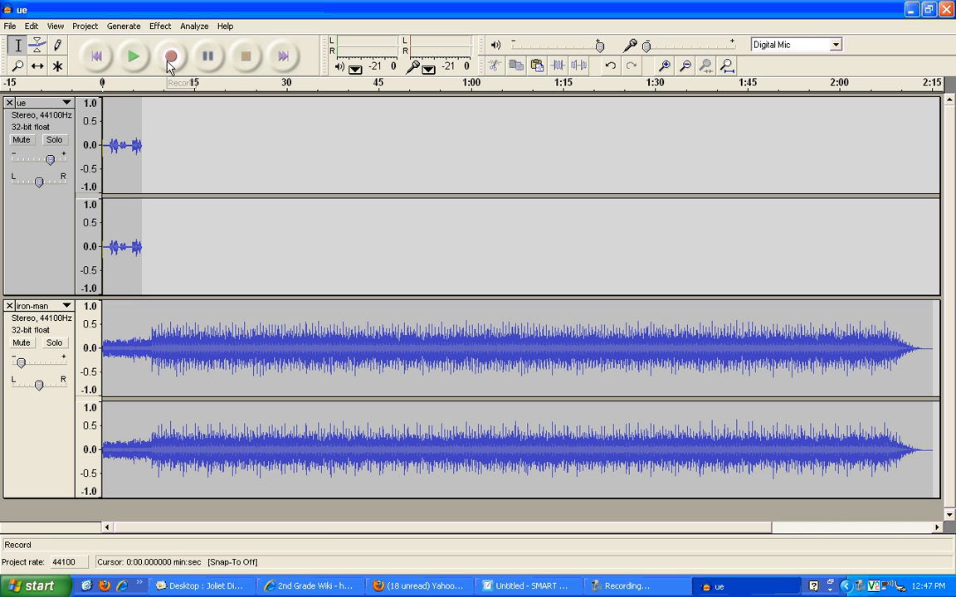
{"action": "left_click", "coordinate": [141, 65]}
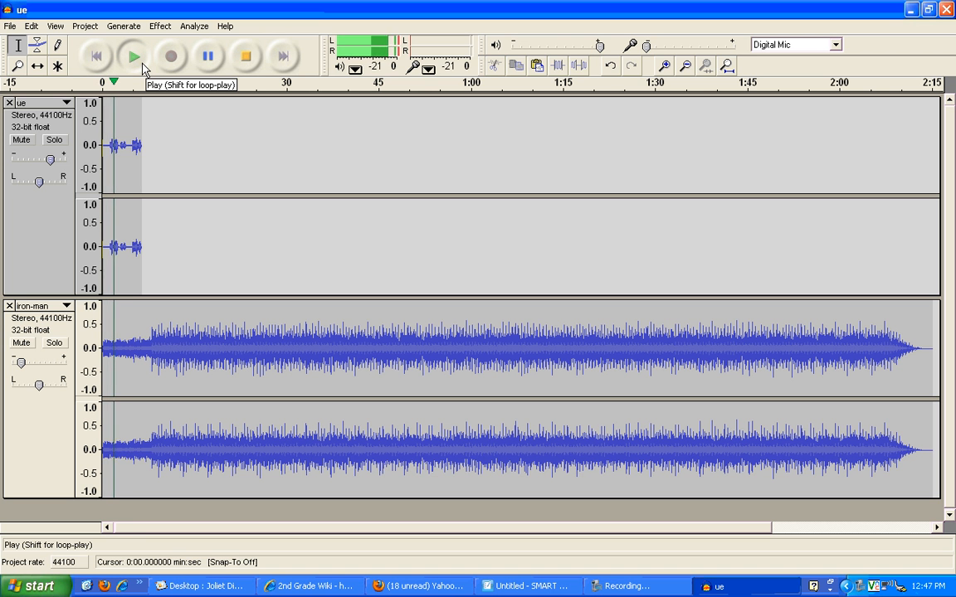
Replay the mix from about 0.6 seconds and set the iron-man track's gain to -9 dB, then stop playback.
{"action": "left_click_drag", "start_coordinate": [26, 364], "coordinate": [30, 365]}
{"action": "left_click", "coordinate": [30, 365]}
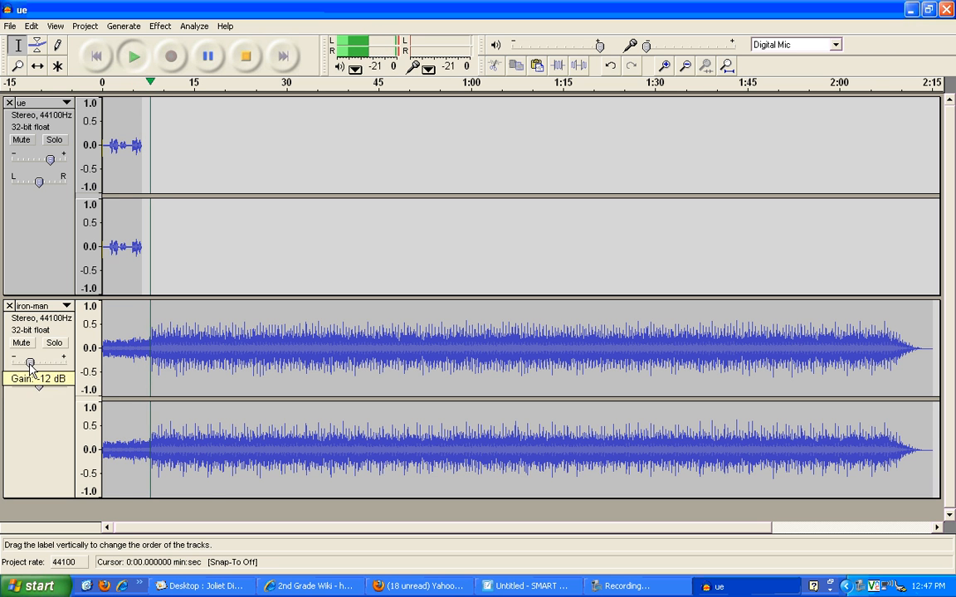
{"action": "left_click", "coordinate": [107, 111]}
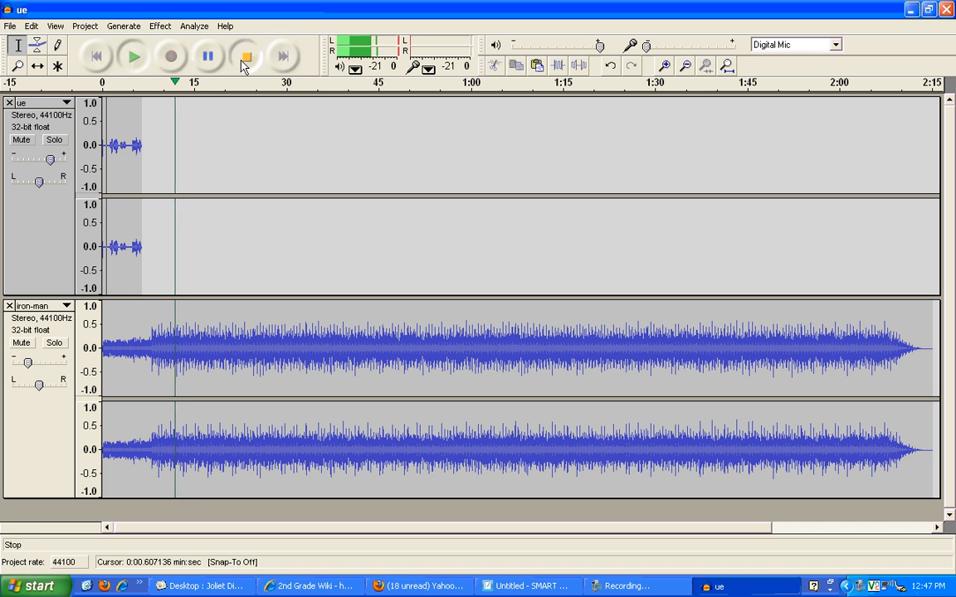
{"action": "left_click", "coordinate": [244, 66]}
{"action": "left_click", "coordinate": [133, 72]}
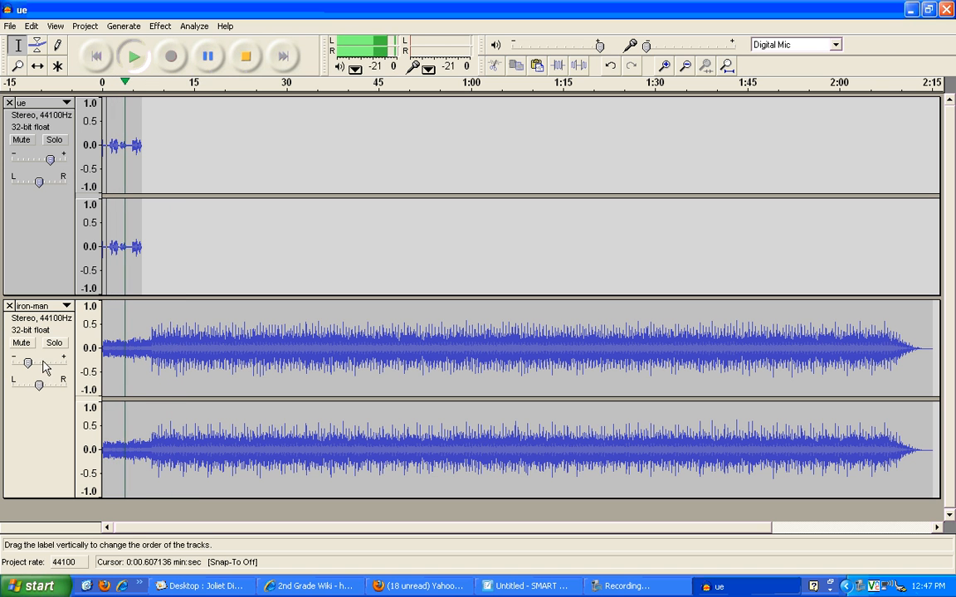
{"action": "left_click_drag", "start_coordinate": [27, 363], "coordinate": [34, 364]}
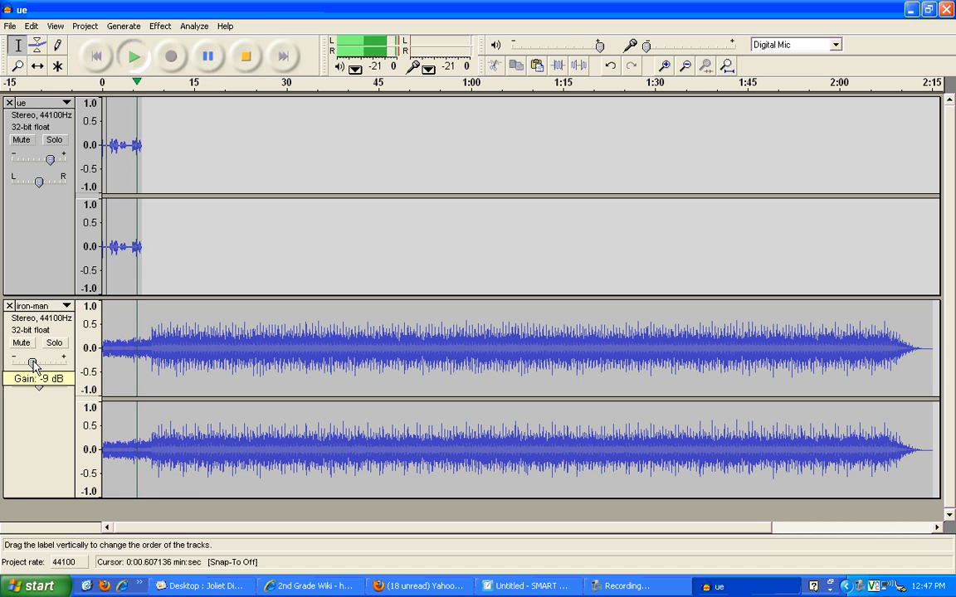
{"action": "left_click", "coordinate": [246, 56]}
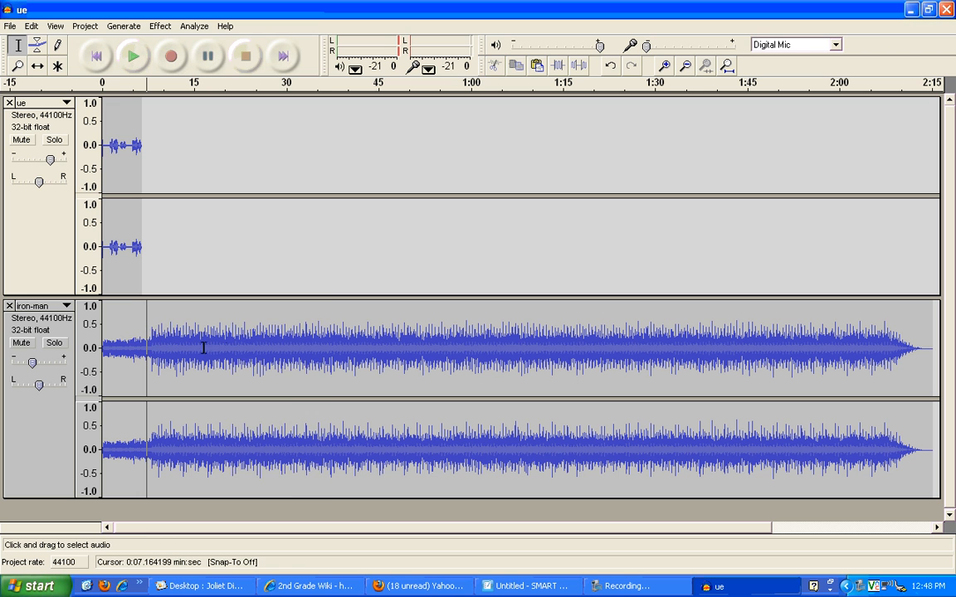
Select about 19.8 to 32 seconds of the iron-man track and shift the track about 1 second later with the Time Shift Tool.
{"action": "mouse_move", "coordinate": [224, 348]}
{"action": "left_mouse_down"}
{"action": "mouse_move", "coordinate": [331, 348]}
{"action": "mouse_move", "coordinate": [299, 352]}
{"action": "left_mouse_up"}
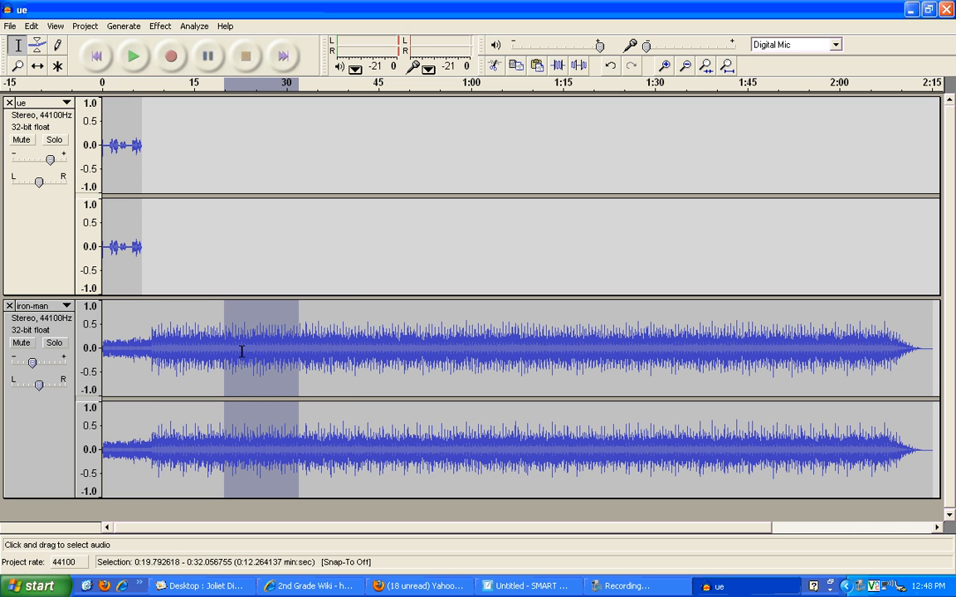
{"action": "left_click", "coordinate": [37, 66]}
{"action": "left_click_drag", "start_coordinate": [261, 363], "coordinate": [267, 334]}
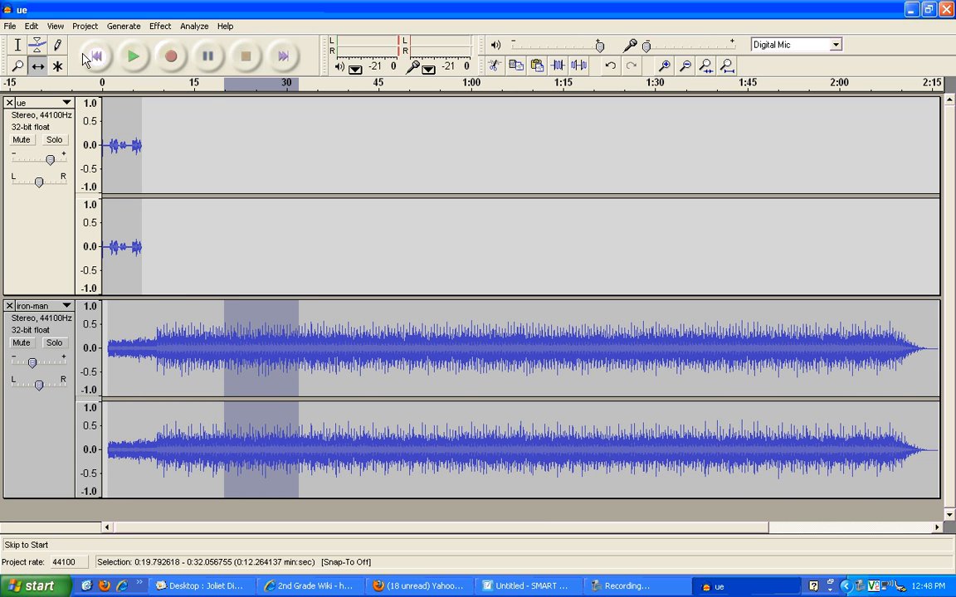
Cut the iron-man track's first 19.4 seconds, then cut the remaining music from about 6.4 seconds to nearly its end.
{"action": "left_click", "coordinate": [20, 49]}
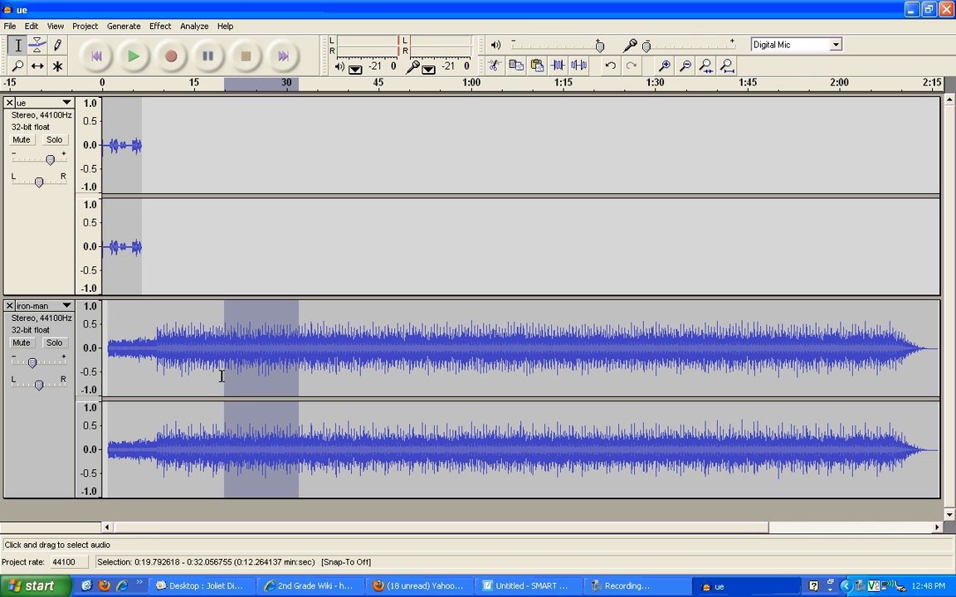
{"action": "left_click_drag", "start_coordinate": [221, 375], "coordinate": [63, 370]}
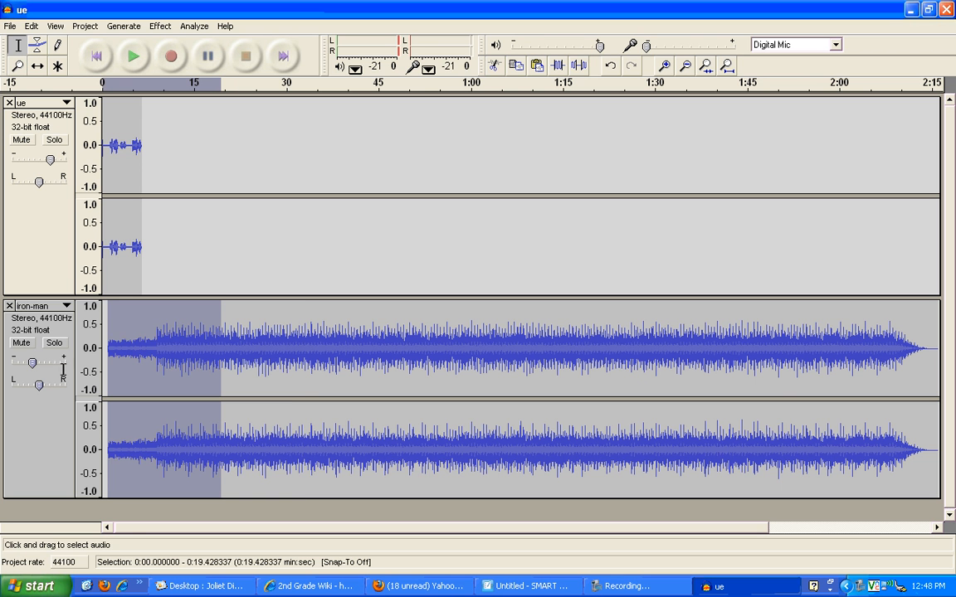
{"action": "left_click", "coordinate": [495, 64]}
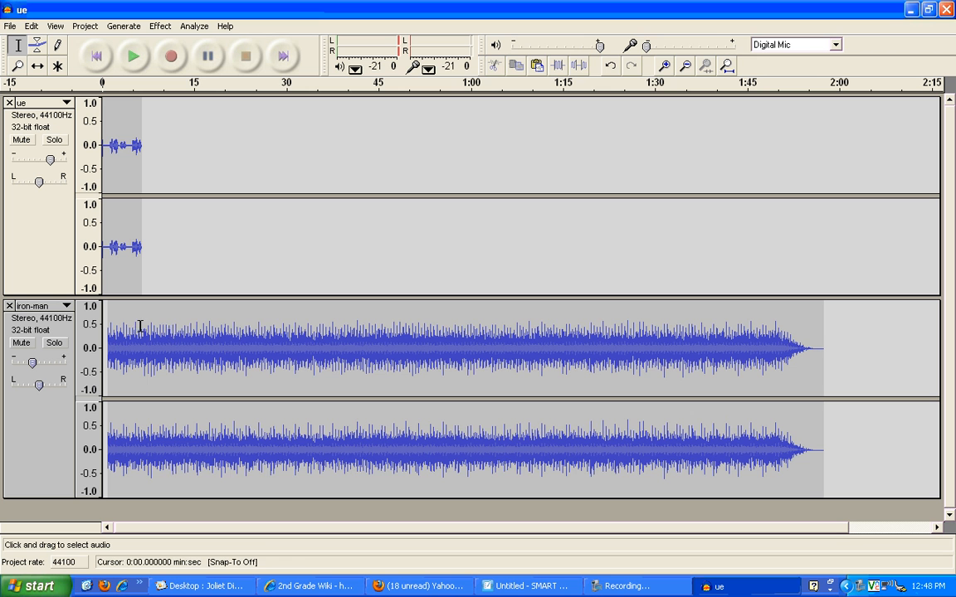
{"action": "left_click_drag", "start_coordinate": [141, 326], "coordinate": [819, 325]}
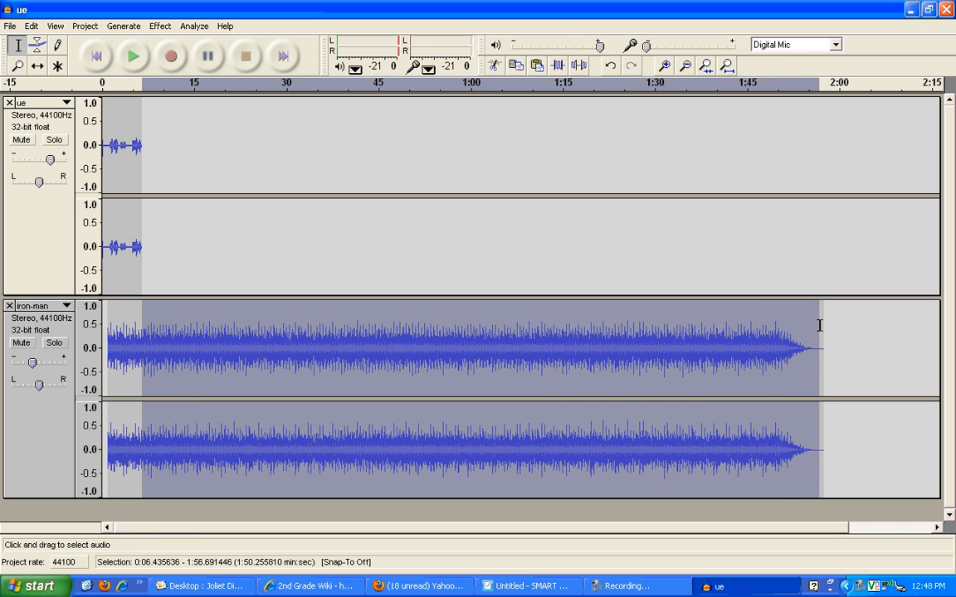
{"action": "left_click", "coordinate": [494, 65]}
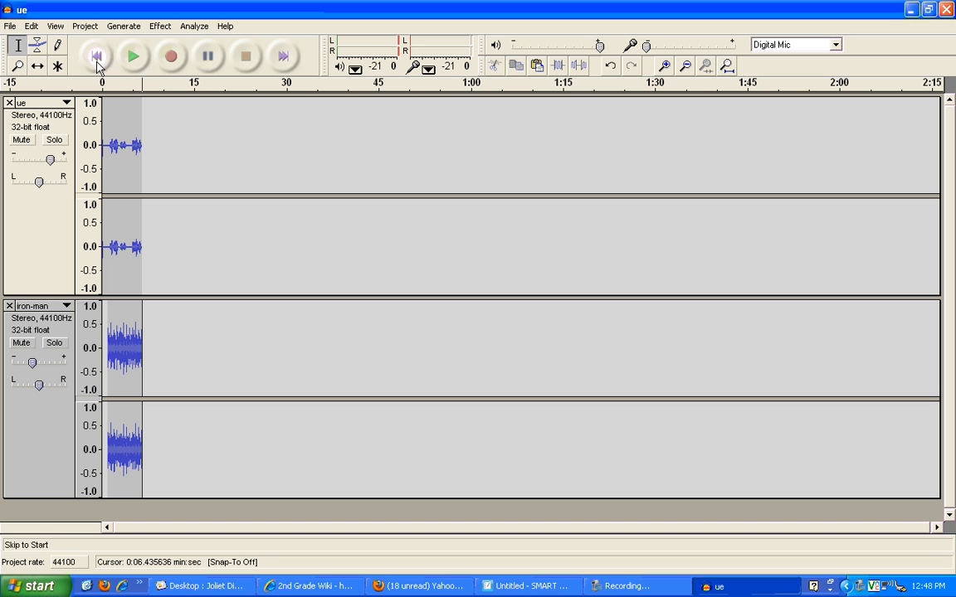
Shift the trimmed iron-man clip back to near 0 seconds beneath the ue recording and play the mix.
{"action": "left_click", "coordinate": [38, 65]}
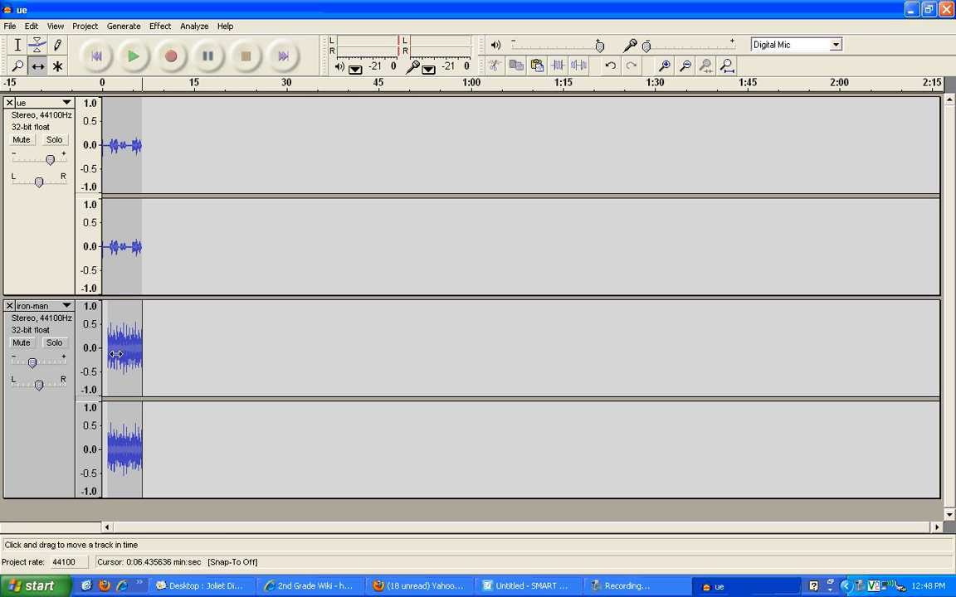
{"action": "left_click_drag", "start_coordinate": [116, 354], "coordinate": [112, 355]}
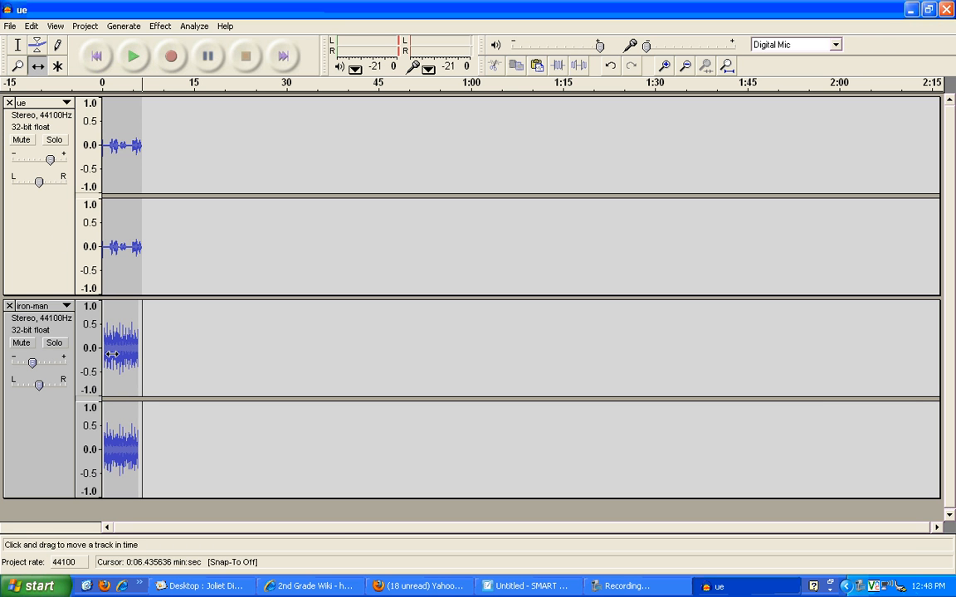
{"action": "left_click", "coordinate": [133, 57]}
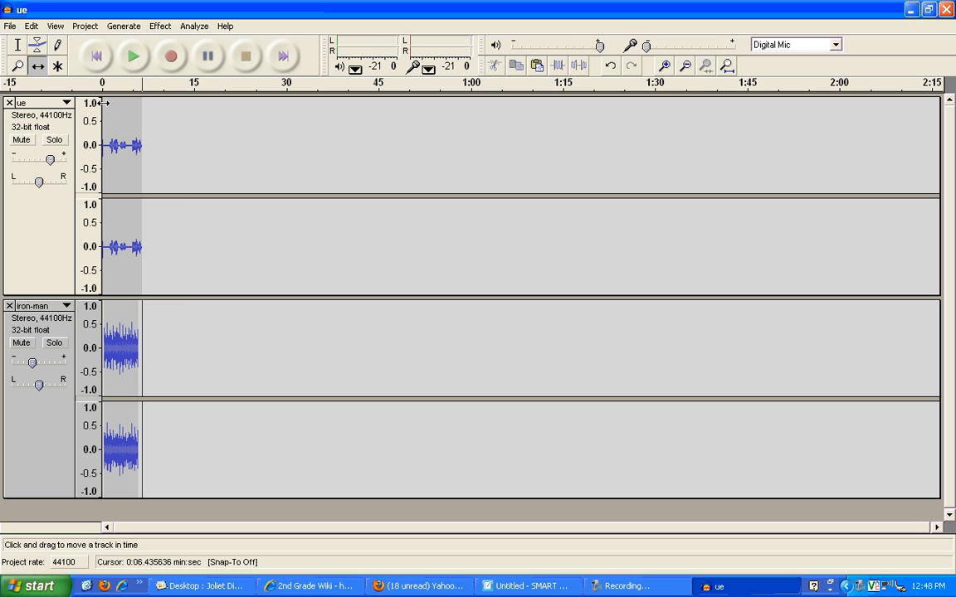
{"action": "left_click", "coordinate": [132, 56]}
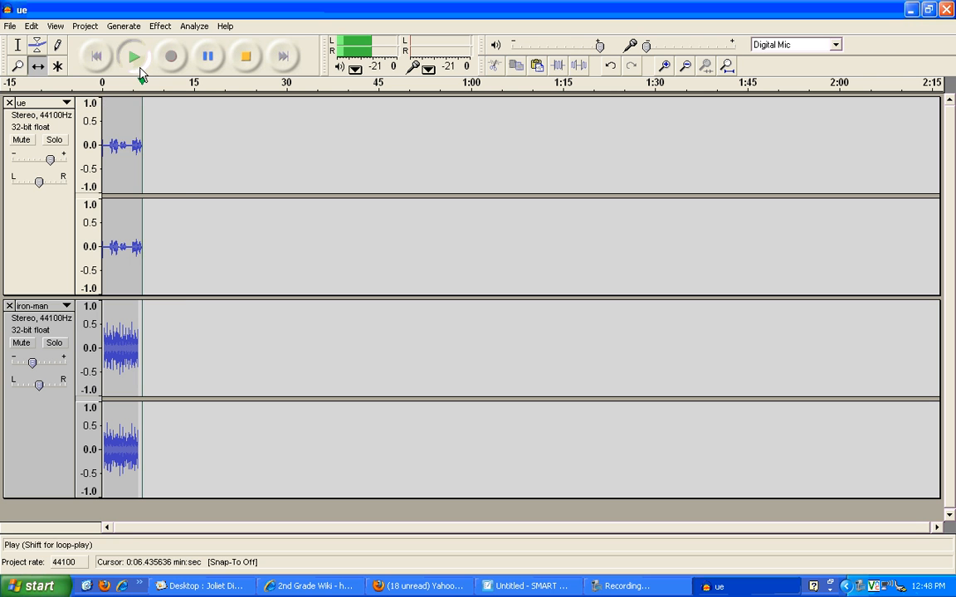
Export the mixed tracks as a WAV file named sample to the Desktop, accepting the mixdown to two stereo channels.
{"action": "left_click", "coordinate": [15, 28]}
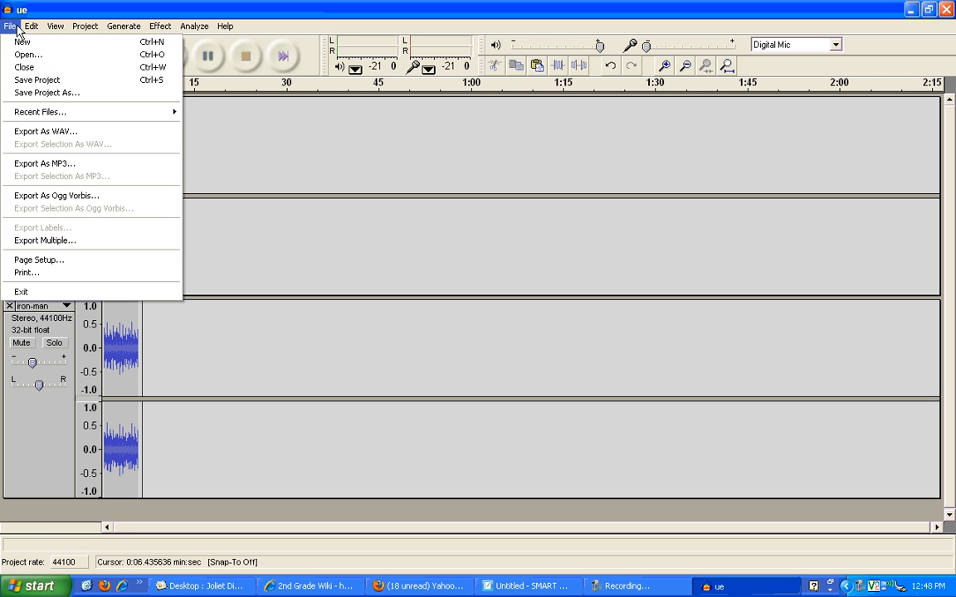
{"action": "left_click", "coordinate": [38, 131]}
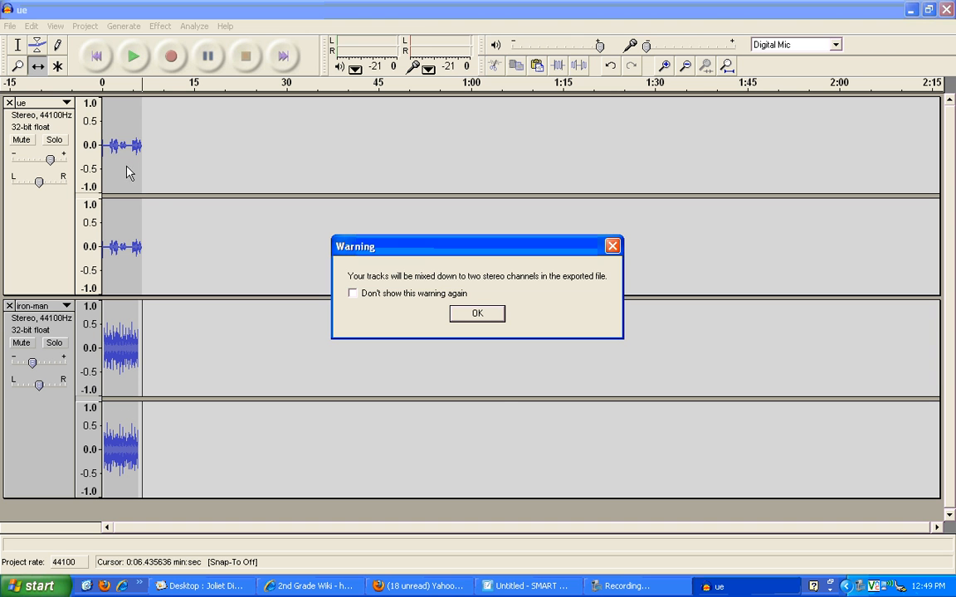
{"action": "left_click", "coordinate": [483, 313]}
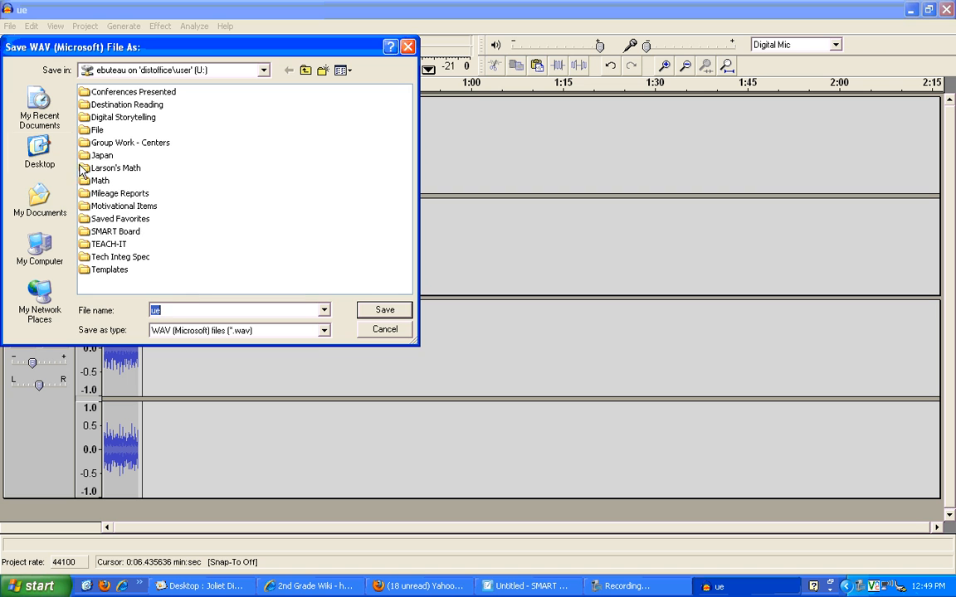
{"action": "left_click", "coordinate": [44, 134]}
{"action": "type", "text": "sample"}
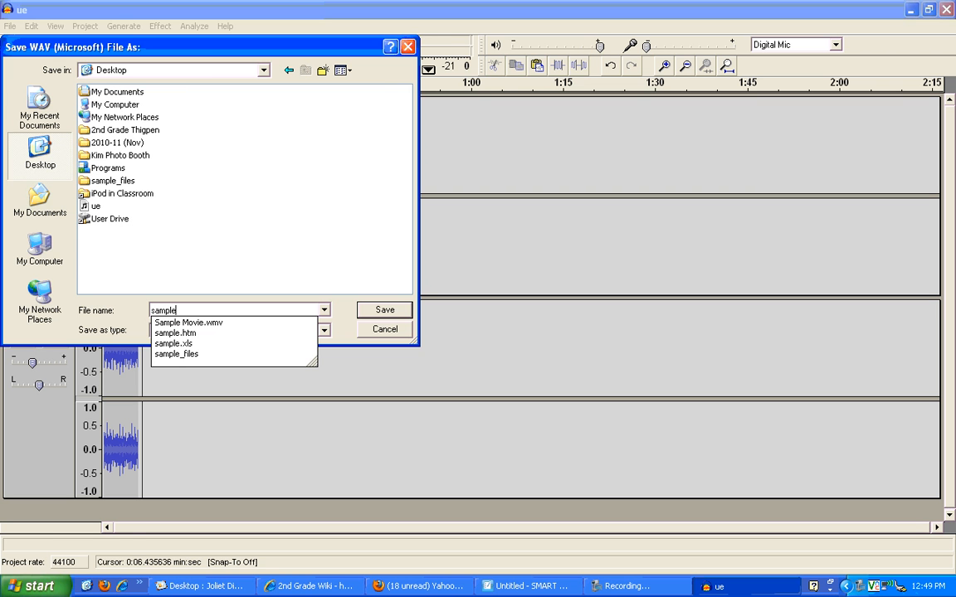
{"action": "key", "text": "Return"}
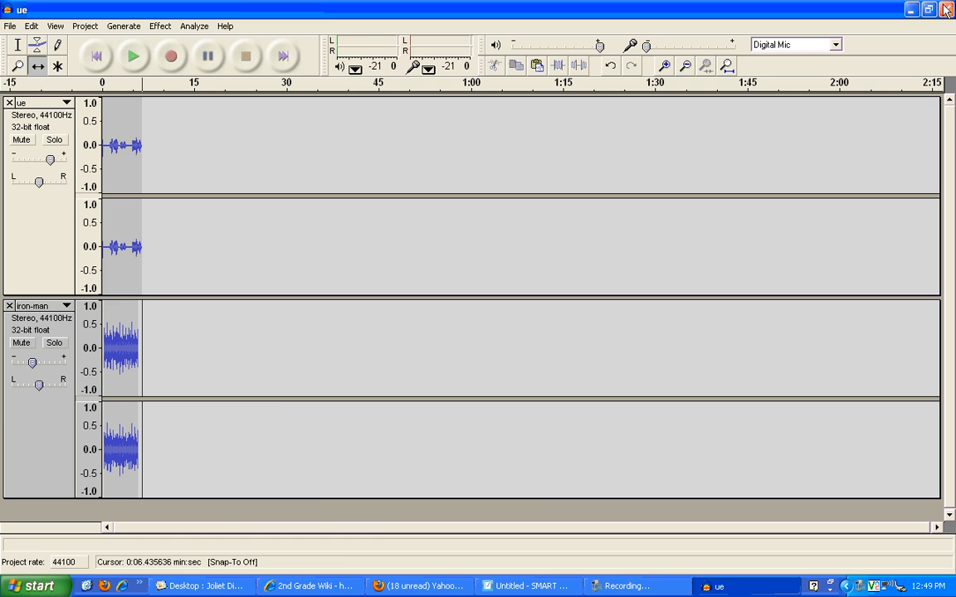
Minimize the audio project and play the exported sample WAV from the desktop with Windows Media Player, pausing it near its end.
{"action": "left_click", "coordinate": [914, 9]}
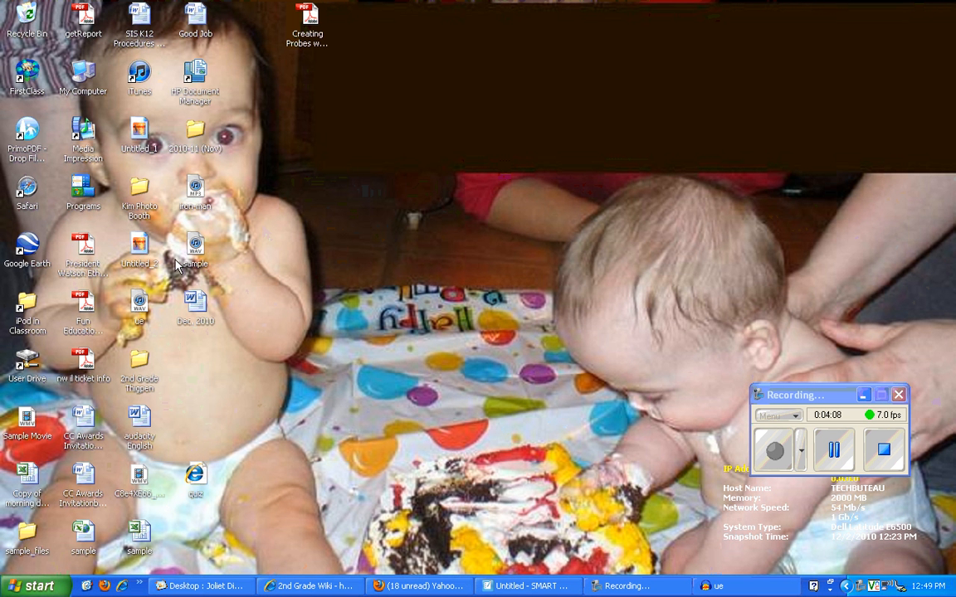
{"action": "left_click", "coordinate": [194, 254]}
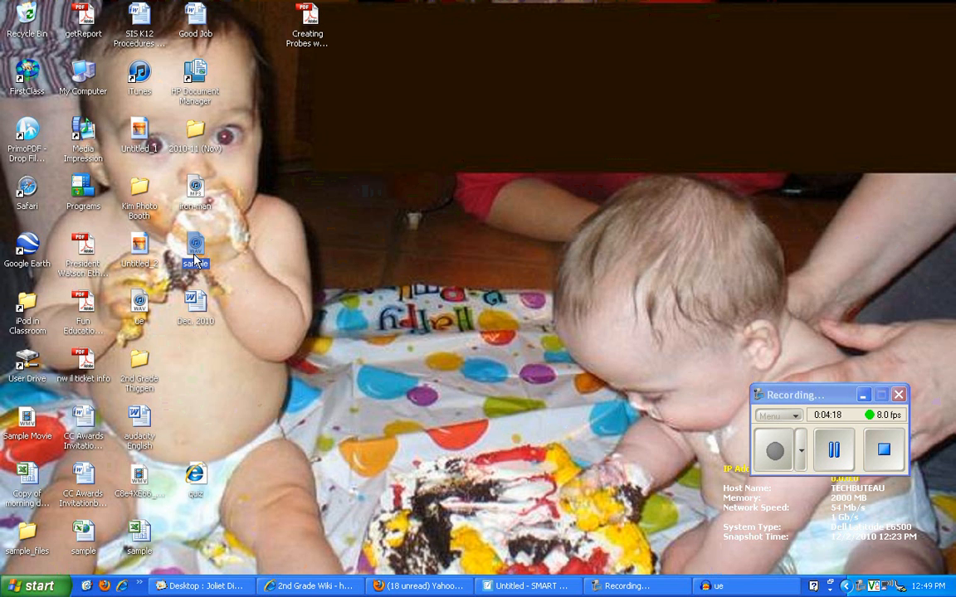
{"action": "right_click", "coordinate": [195, 259]}
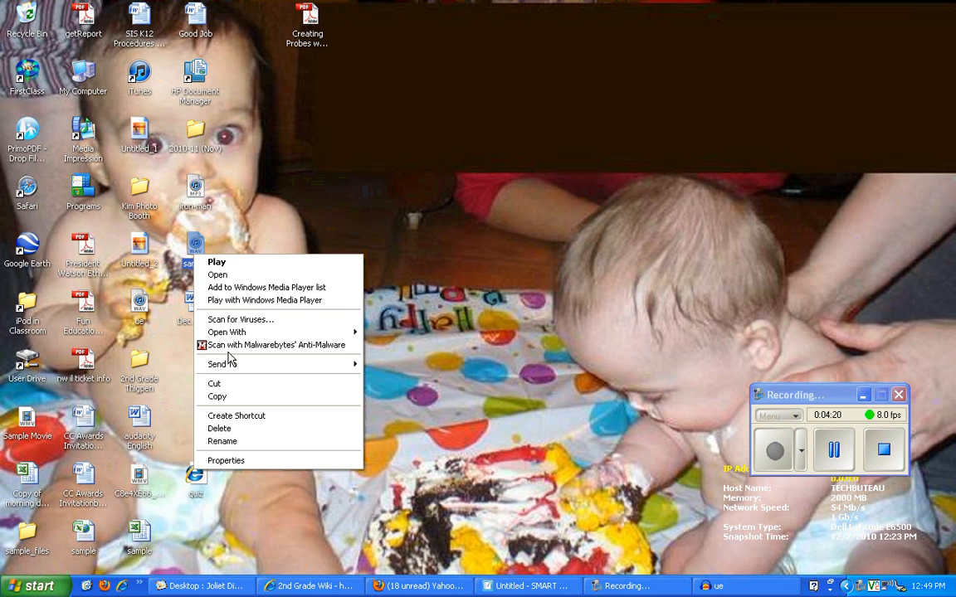
{"action": "left_click", "coordinate": [233, 300]}
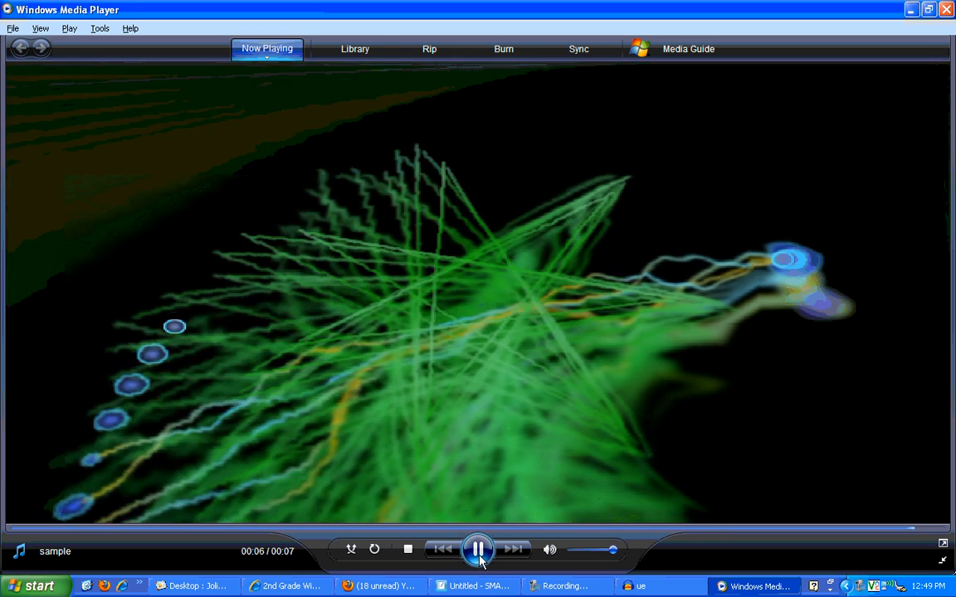
{"action": "left_click", "coordinate": [480, 557]}
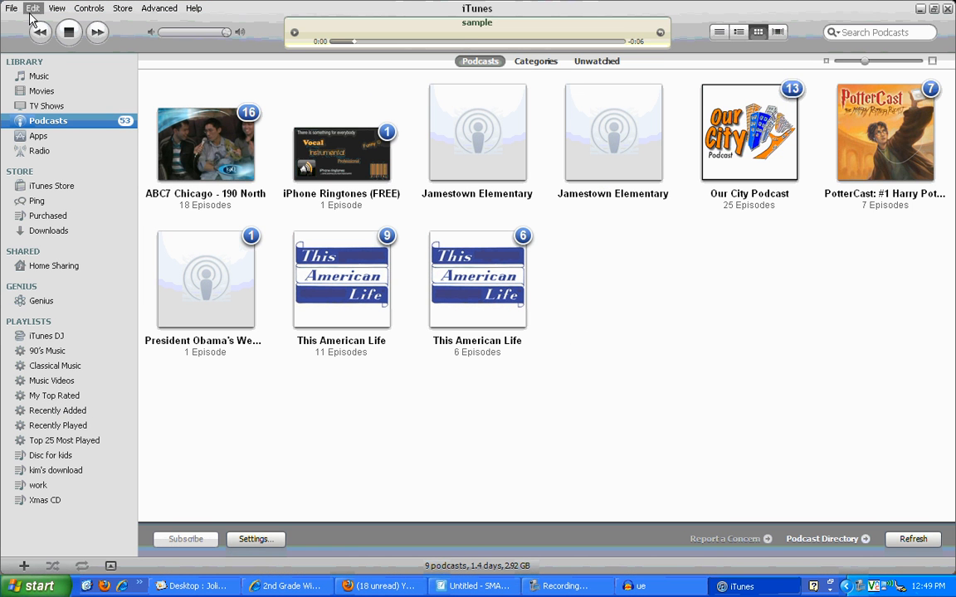
Stop the sample file's playback in iTunes and minimize iTunes to return to the desktop.
{"action": "left_click", "coordinate": [69, 31]}
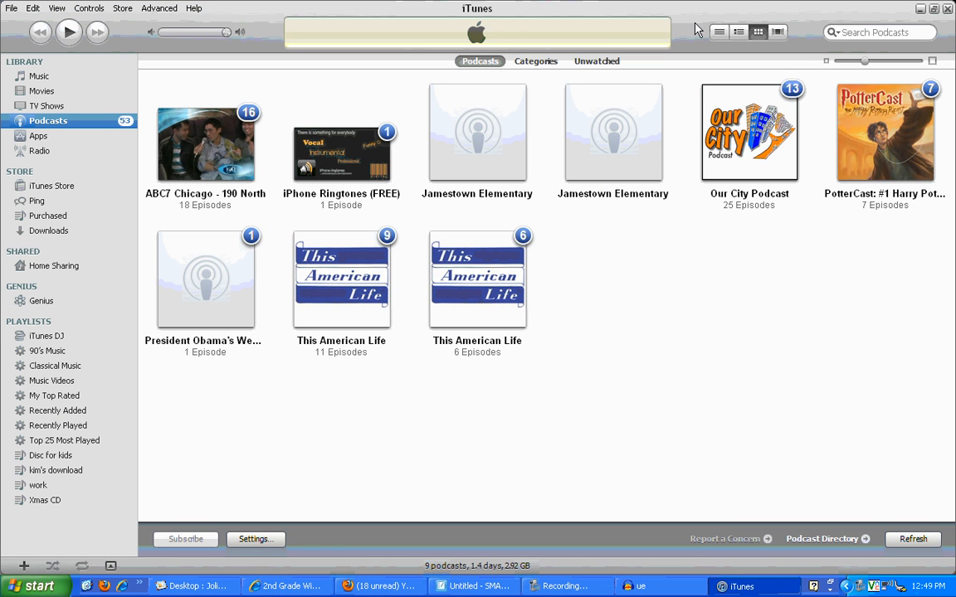
{"action": "left_click", "coordinate": [920, 9]}
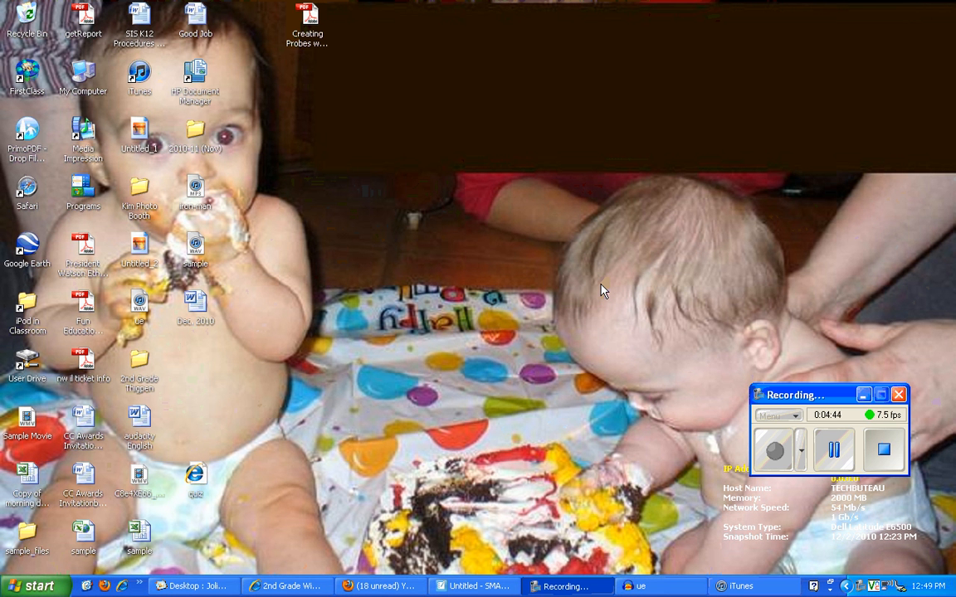